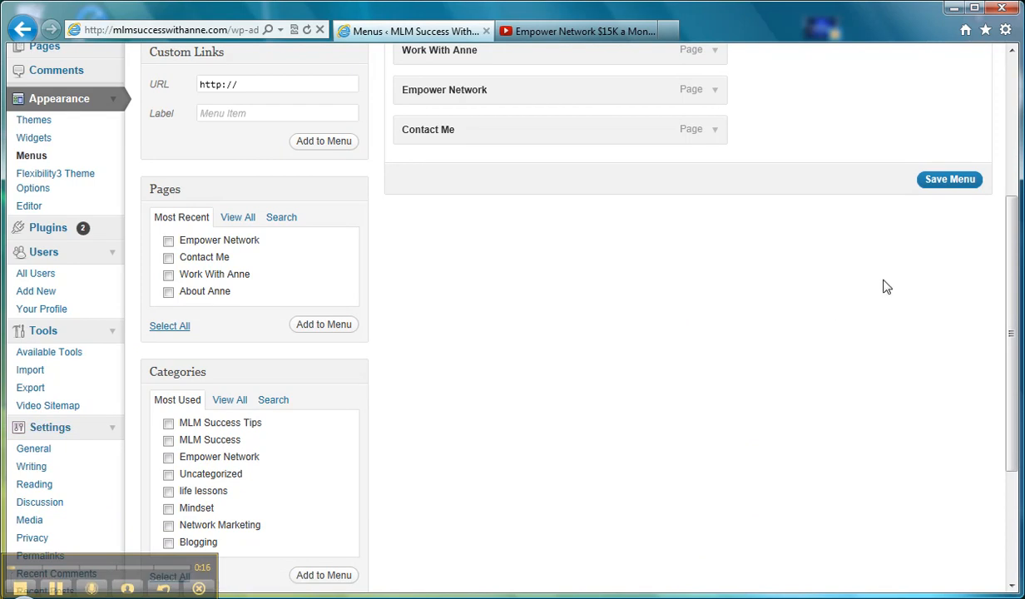
# Open the site's Media settings and save them with the Auto-embeds option enabled.
pyautogui.scroll(-1, 973, 229)
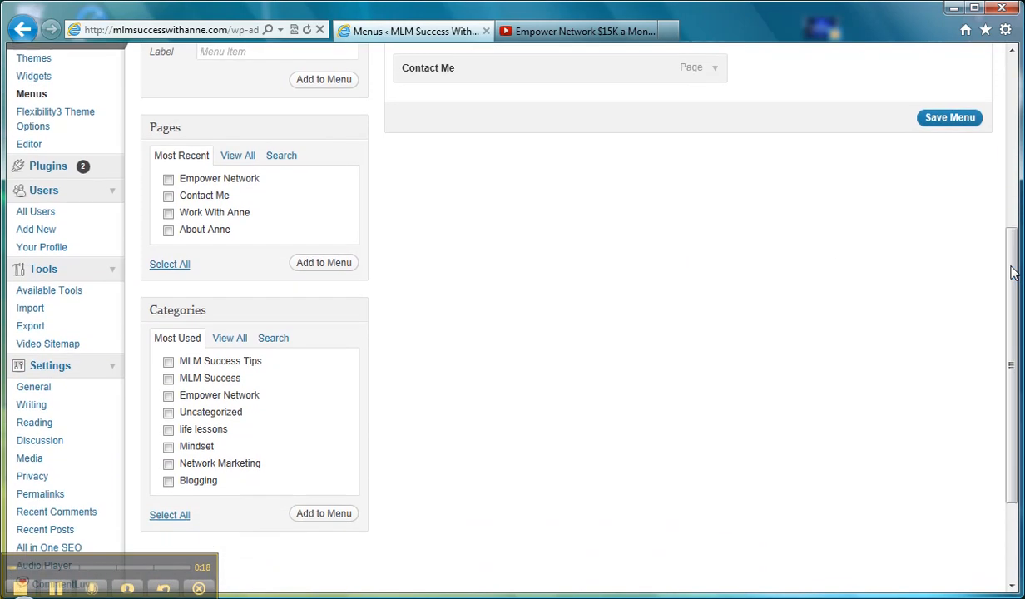
pyautogui.click(29, 459)
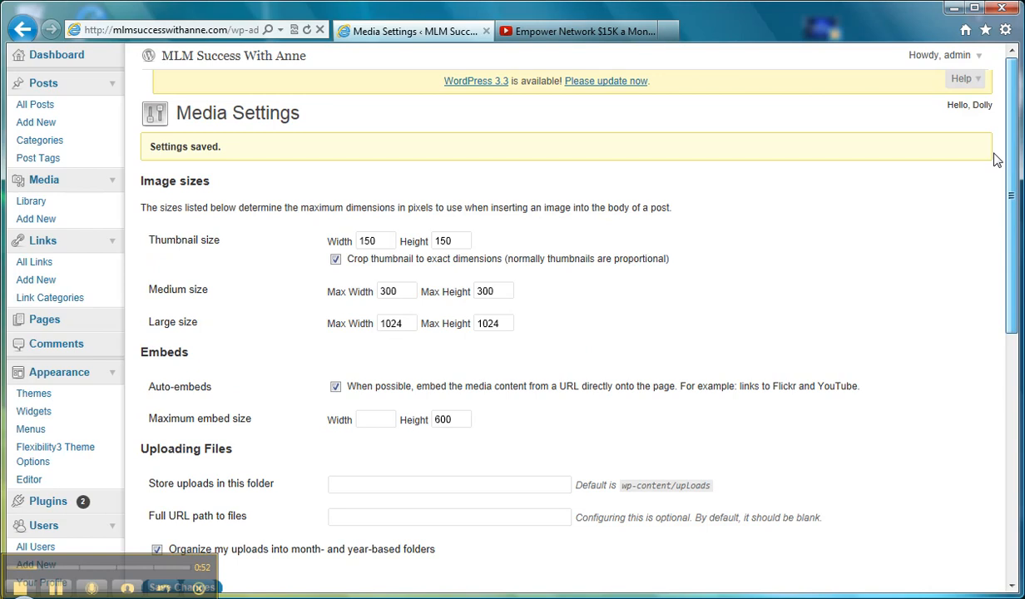
# Open the draft post "How To Embed Video In a Blog Post" for editing from the list of all posts.
pyautogui.click(39, 108)
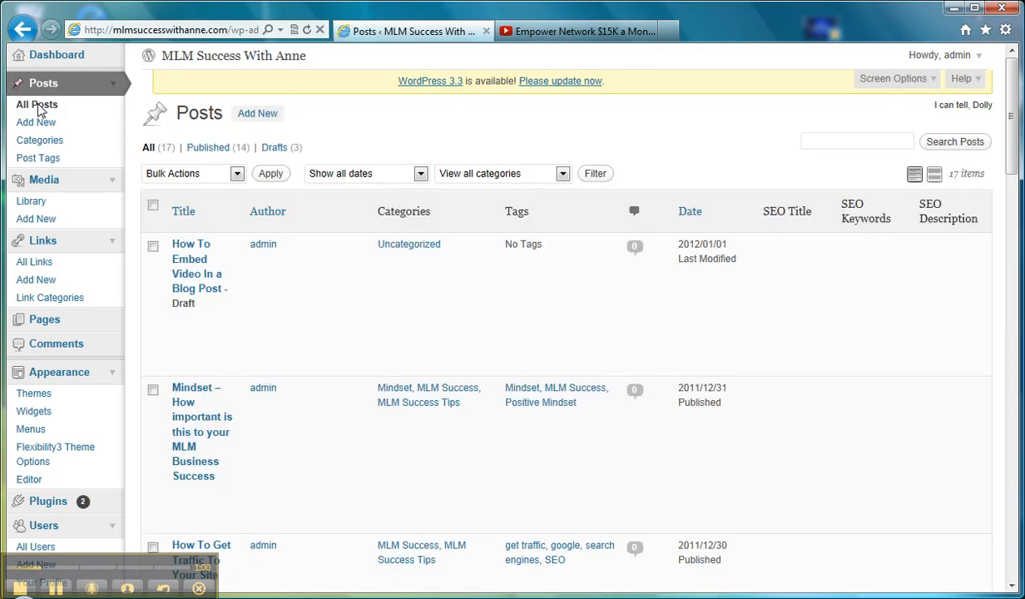
pyautogui.moveTo(181, 324)
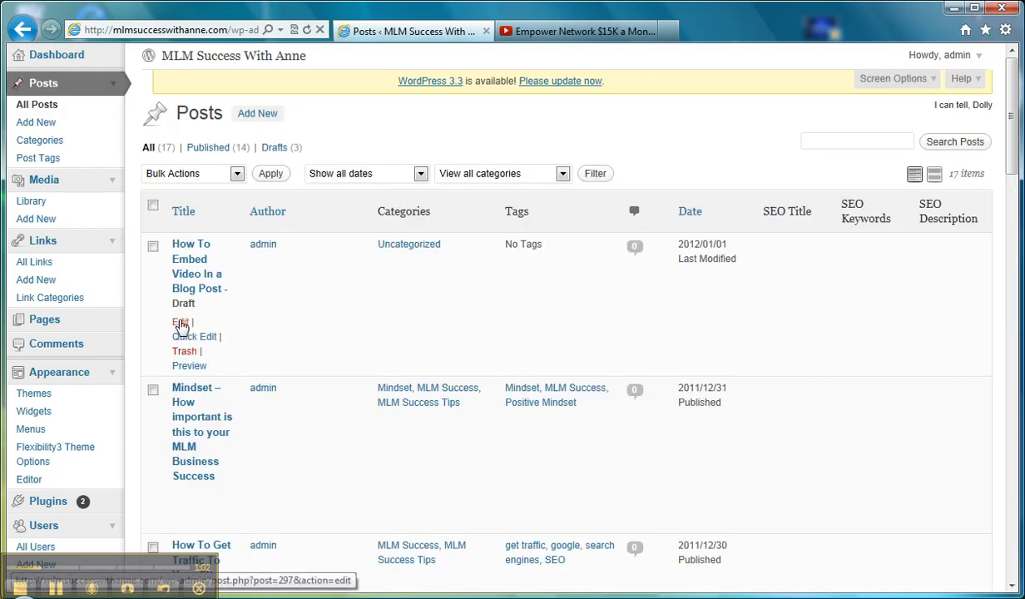
pyautogui.click(181, 324)
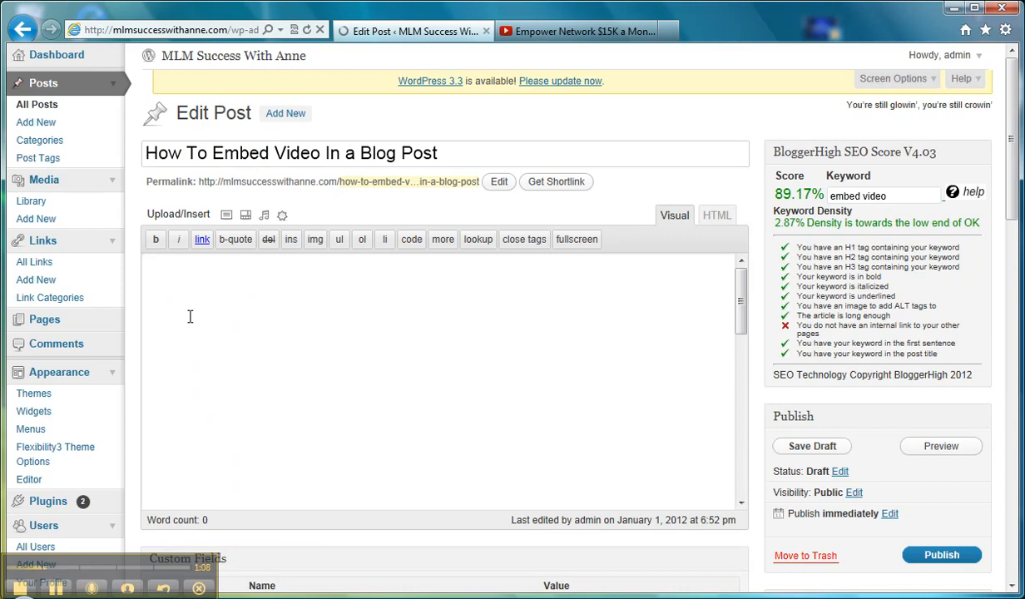
# Add two line breaks after the "To illustrate my point" paragraph and switch the post editor to HTML mode.
pyautogui.moveTo(741, 309); pyautogui.dragTo(740, 448)
pyautogui.click(629, 329)
pyautogui.press('Return')
pyautogui.press('Return')
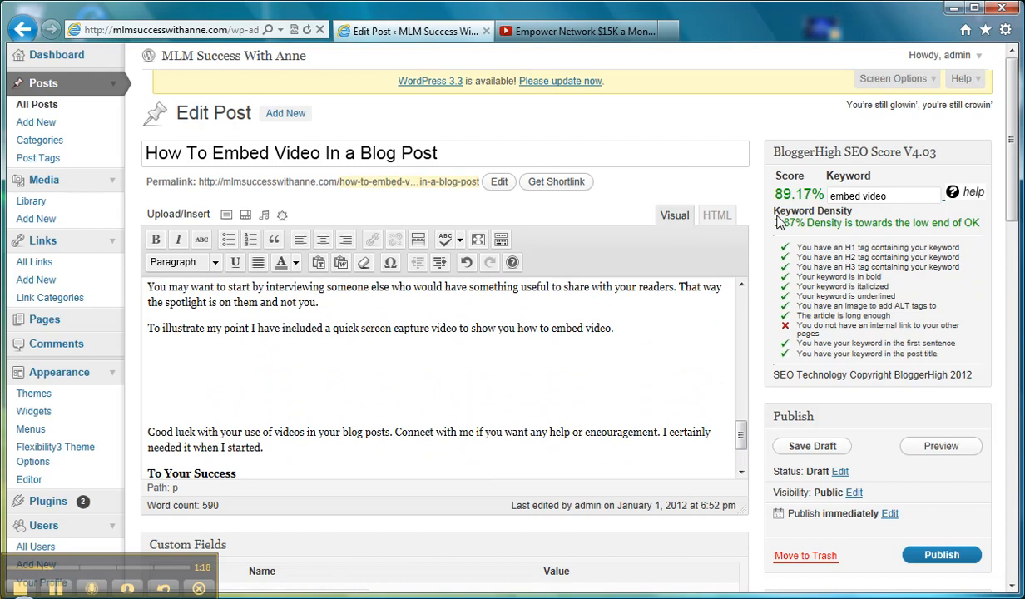
pyautogui.click(717, 216)
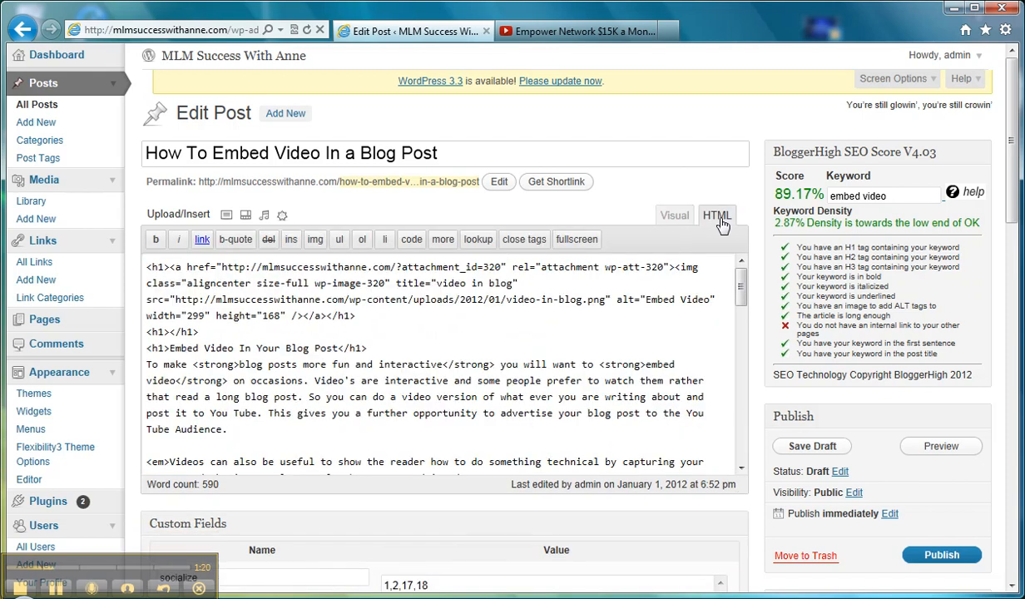
pyautogui.moveTo(740, 287); pyautogui.dragTo(743, 394)
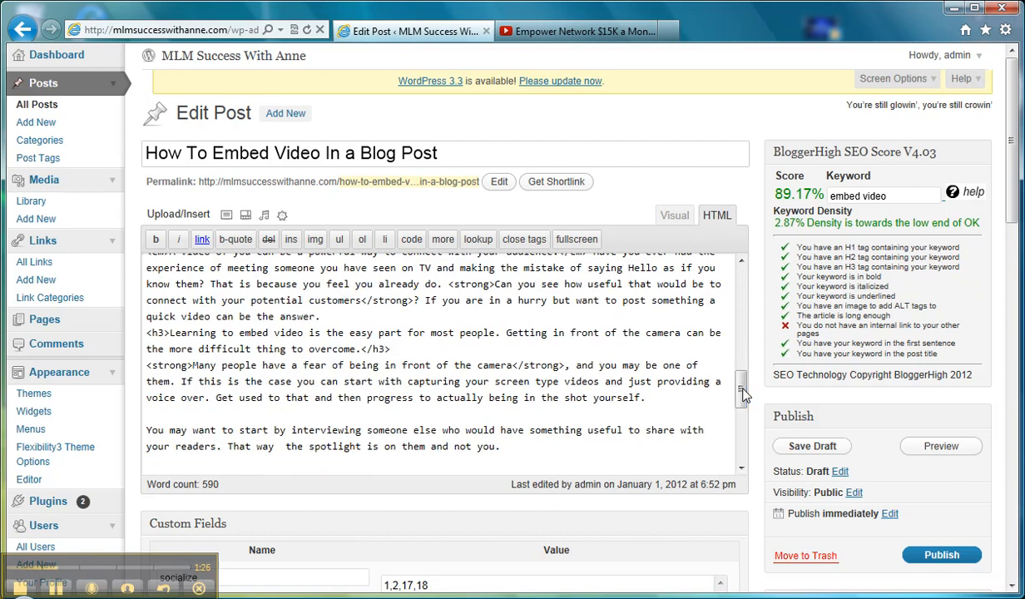
# Switch to the Empower Network video on YouTube and copy its short share URL.
pyautogui.click(559, 33)
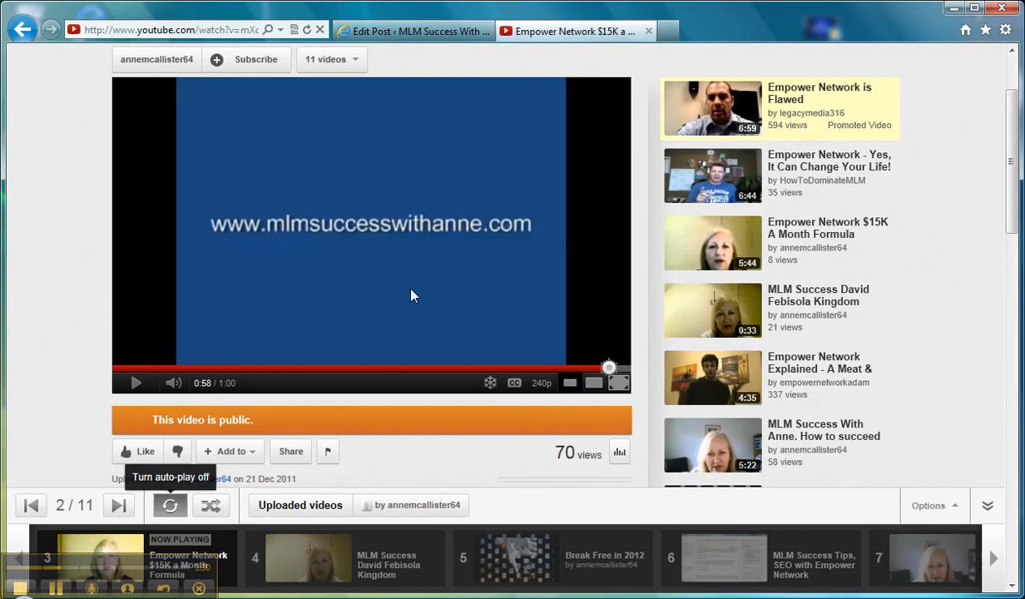
pyautogui.click(287, 458)
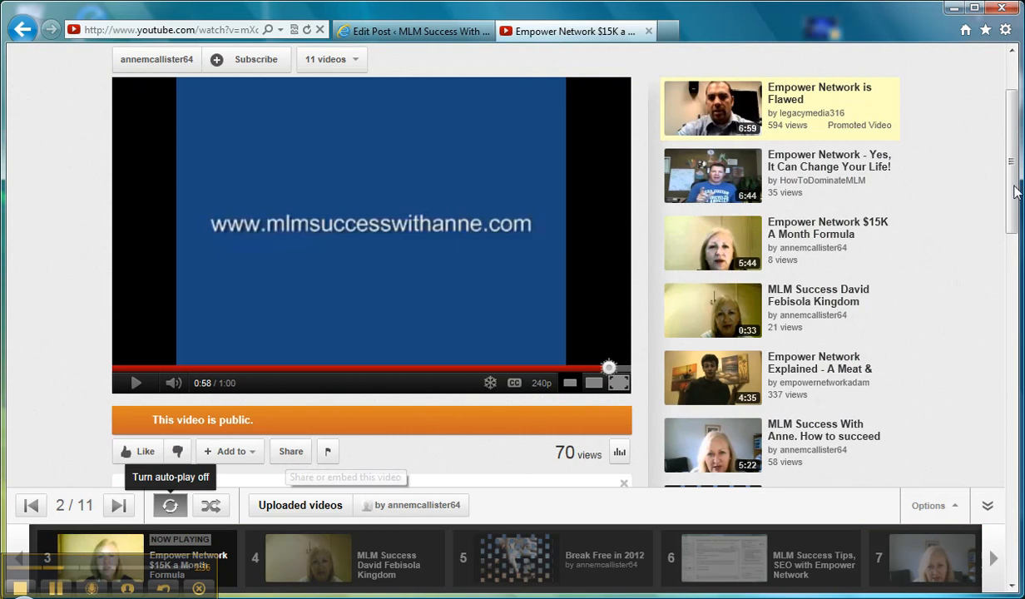
pyautogui.moveTo(1014, 192); pyautogui.dragTo(1014, 239)
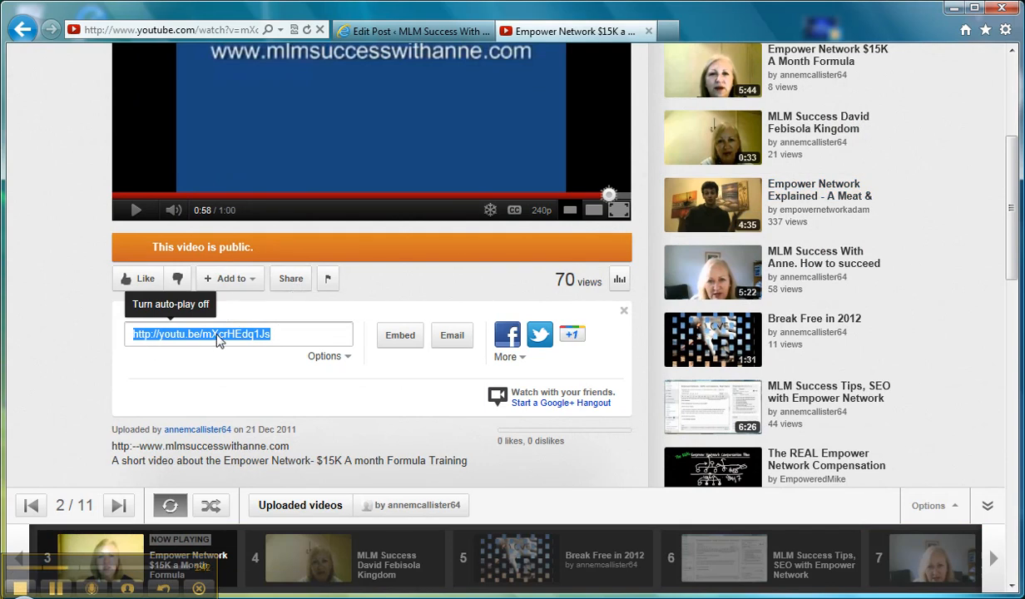
pyautogui.click(300, 316)
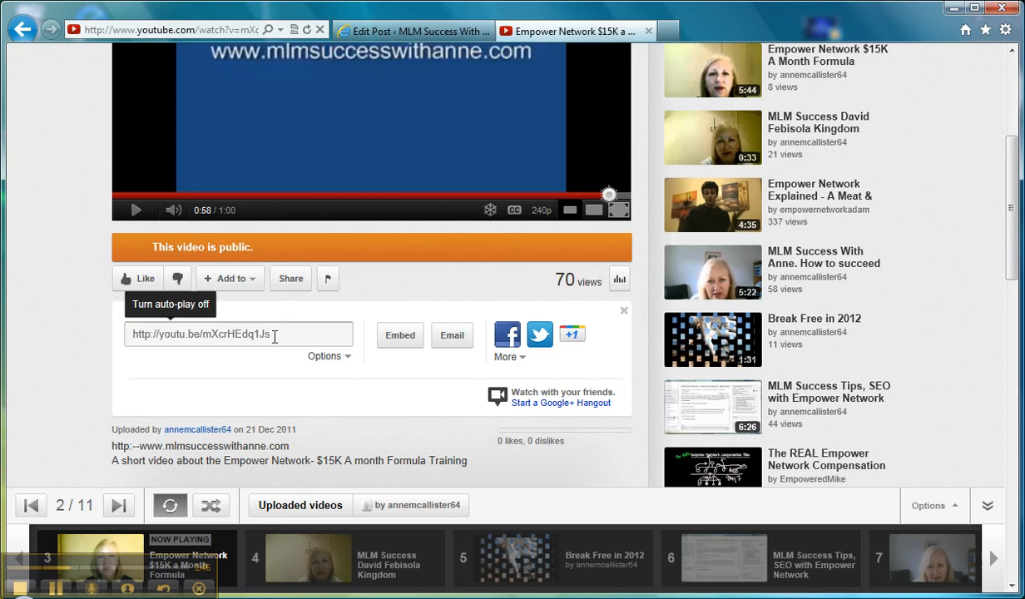
pyautogui.moveTo(274, 335); pyautogui.dragTo(135, 336)
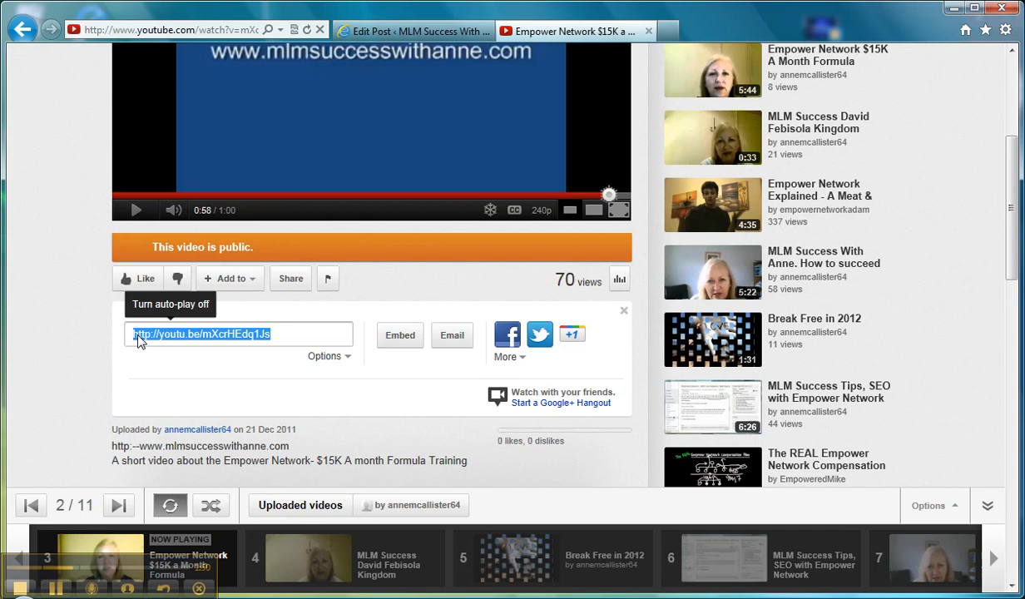
pyautogui.rightClick(139, 341)
pyautogui.click(178, 391)
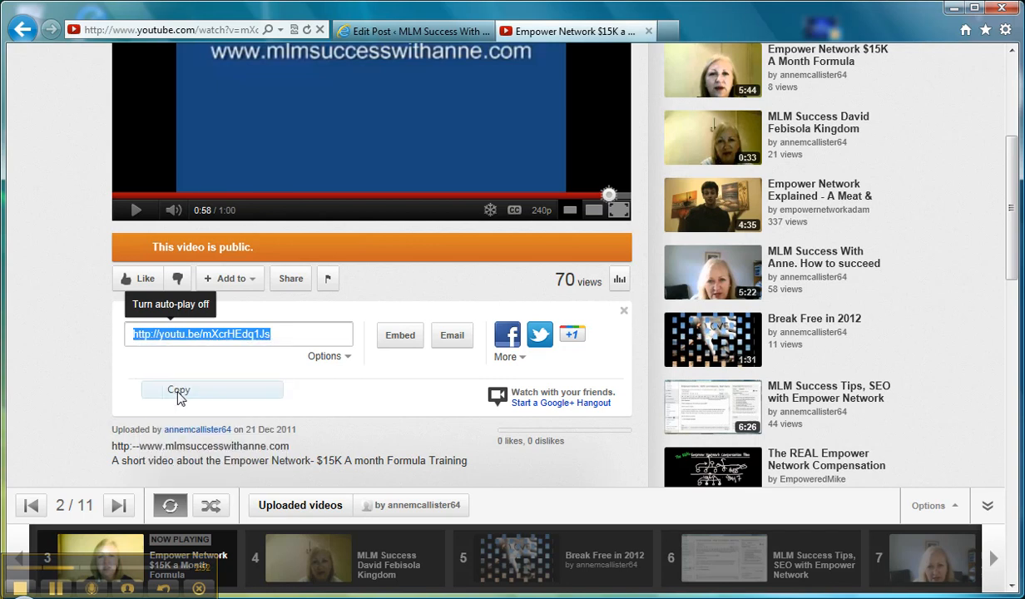
pyautogui.click(403, 31)
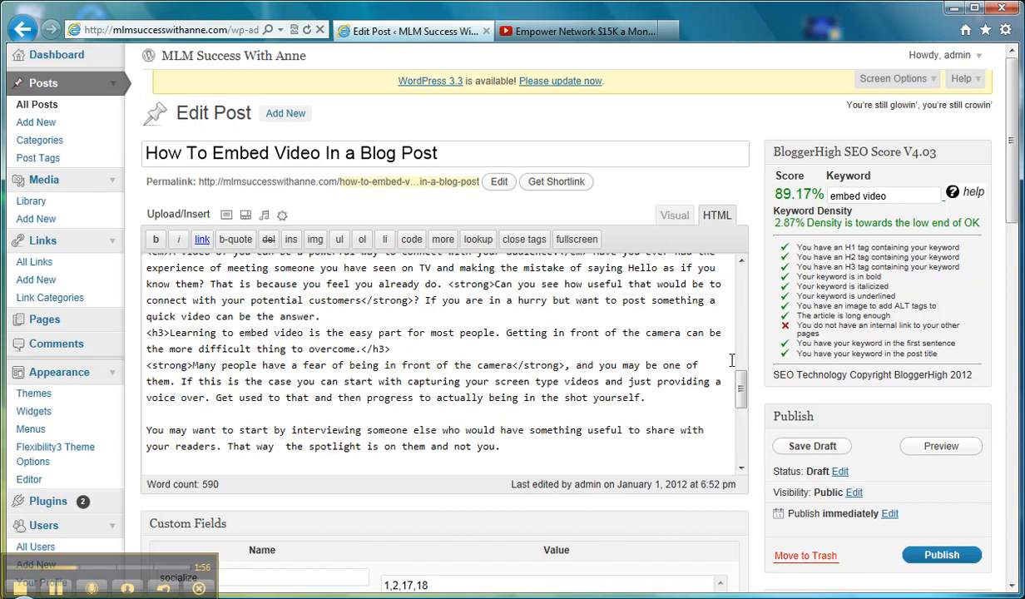
pyautogui.moveTo(741, 389); pyautogui.dragTo(741, 422)
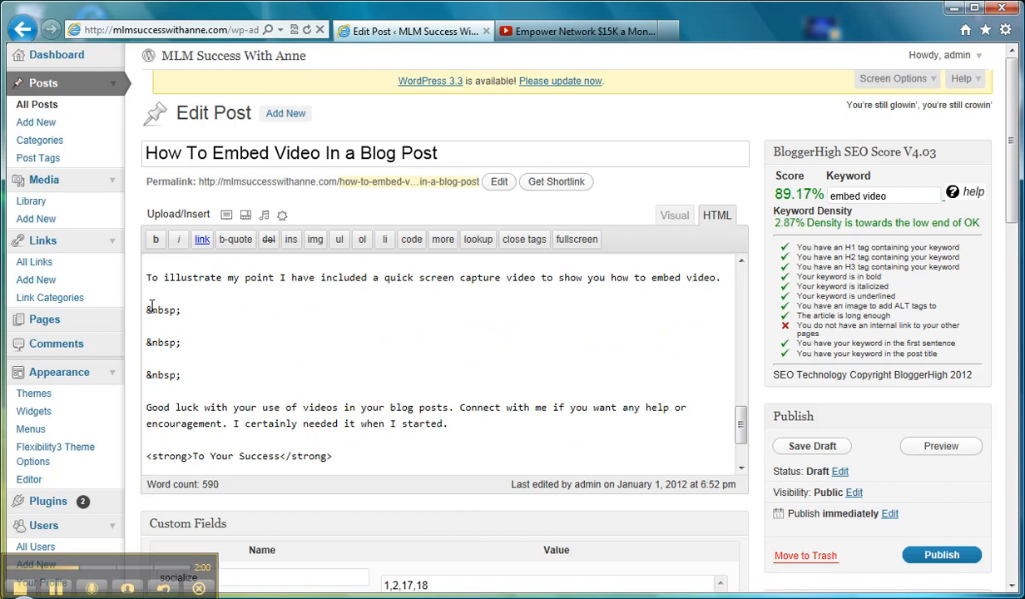
pyautogui.click(724, 283)
pyautogui.press('Return')
pyautogui.press('Return')
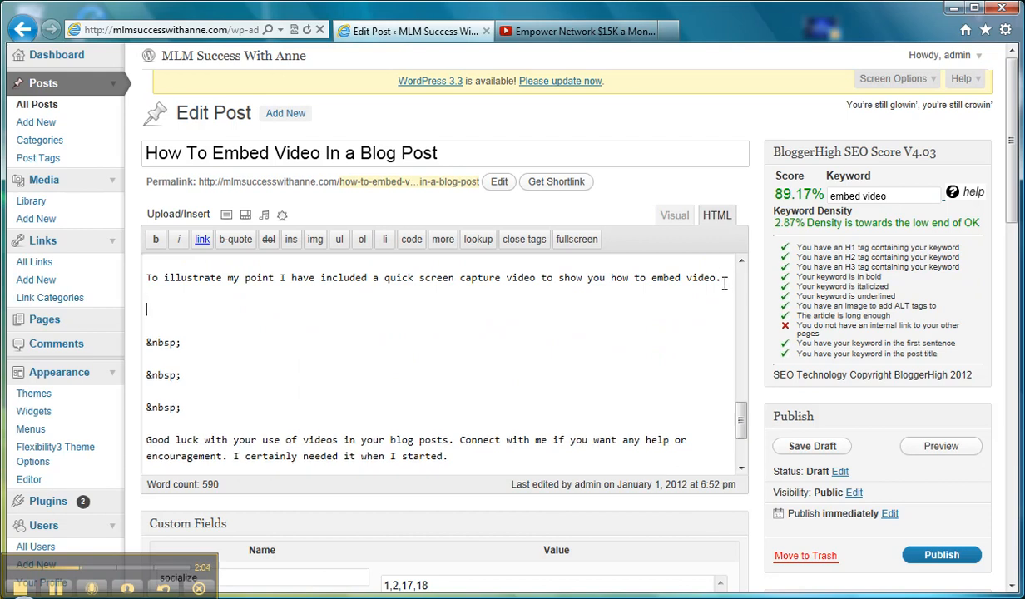
pyautogui.rightClick(149, 315)
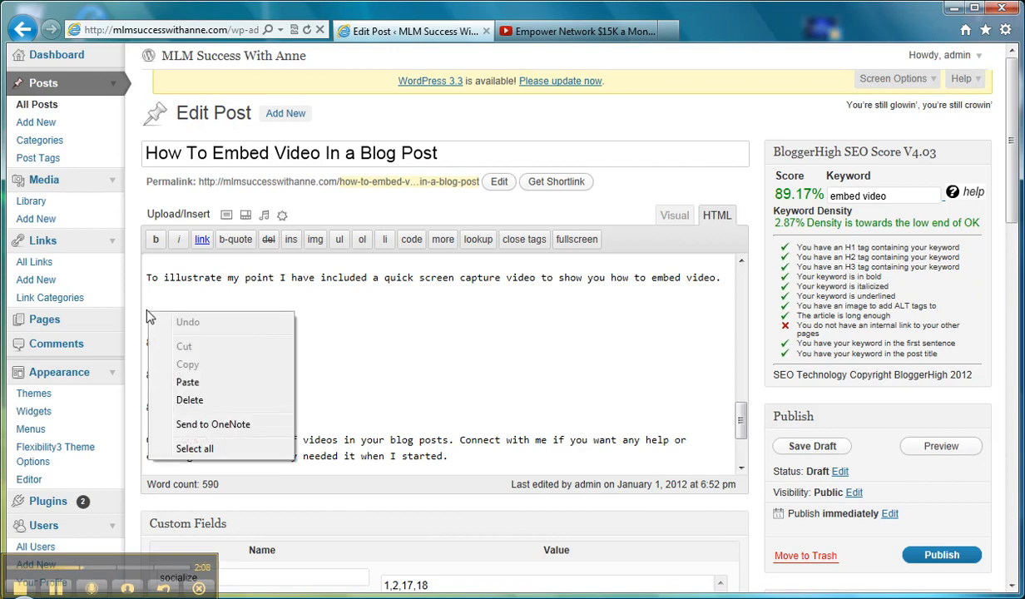
pyautogui.click(193, 386)
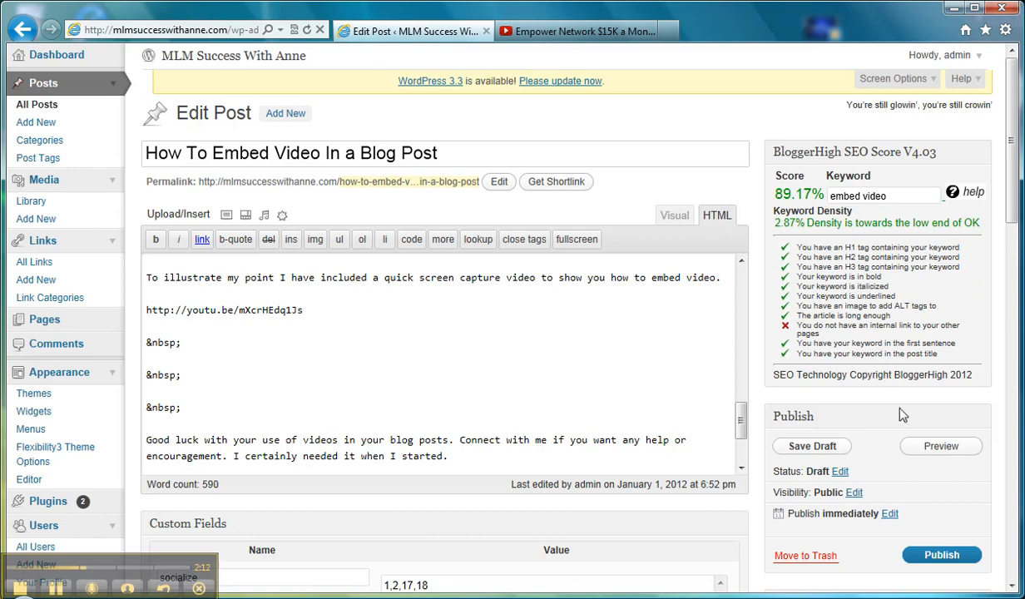
# Preview the post and check how the embedded video displays below the "To illustrate my point" paragraph.
pyautogui.click(941, 447)
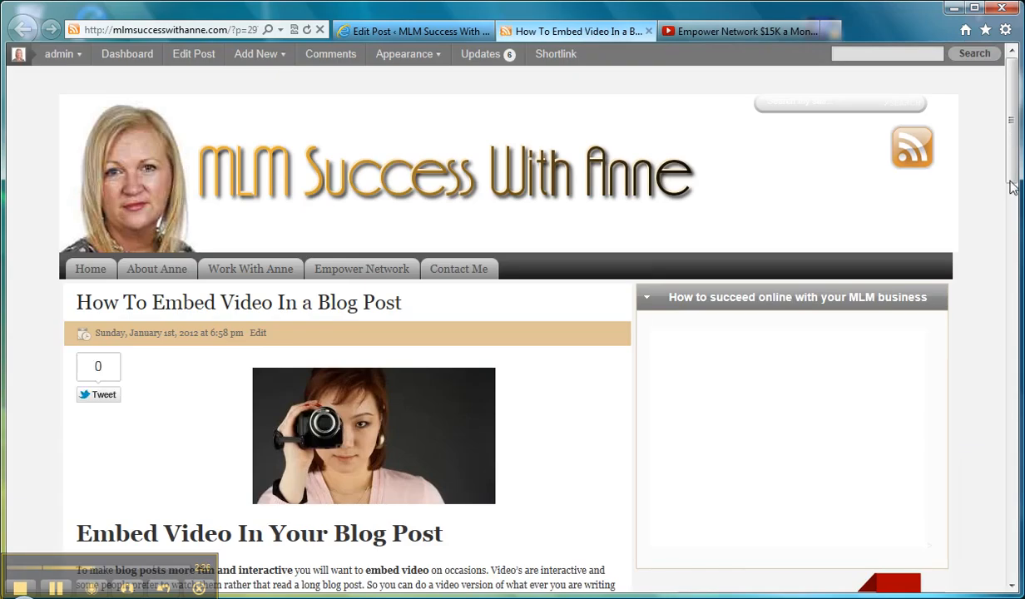
pyautogui.scroll(-4, 1013, 215)
pyautogui.scroll(-4, 1012, 215)
pyautogui.scroll(6, 1013, 215)
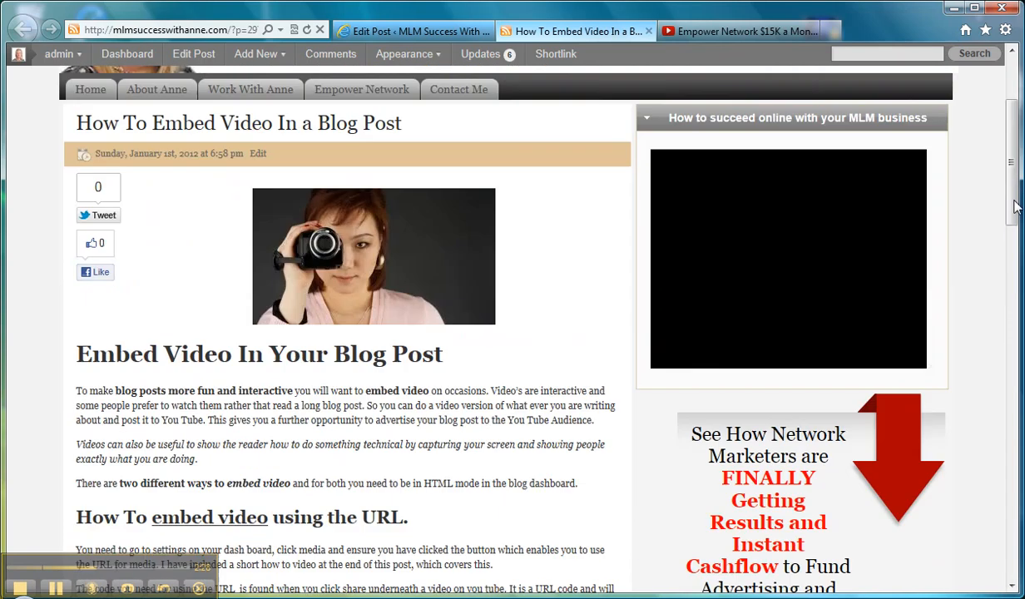
pyautogui.scroll(-3, 1015, 214)
pyautogui.moveTo(1013, 283); pyautogui.dragTo(1015, 390)
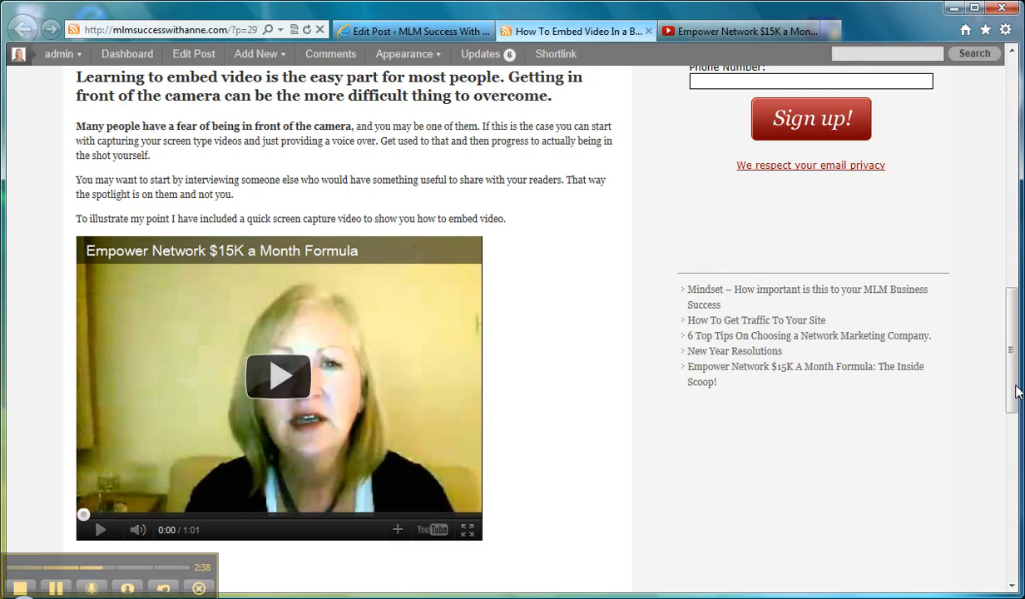
pyautogui.scroll(5, 773, 193)
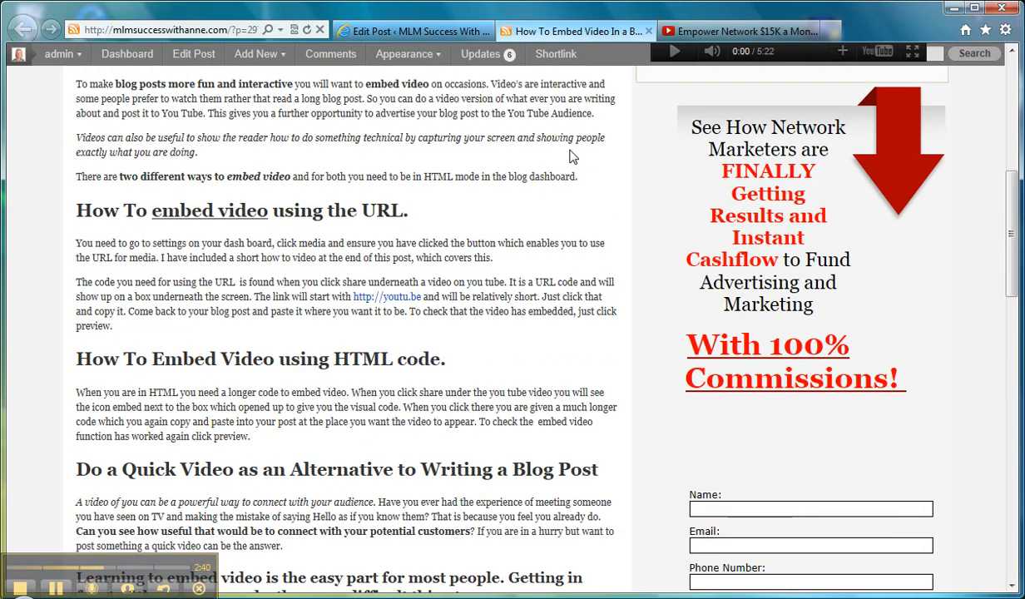
# Return to the post editor and delete the pasted YouTube URL from the HTML.
pyautogui.click(399, 33)
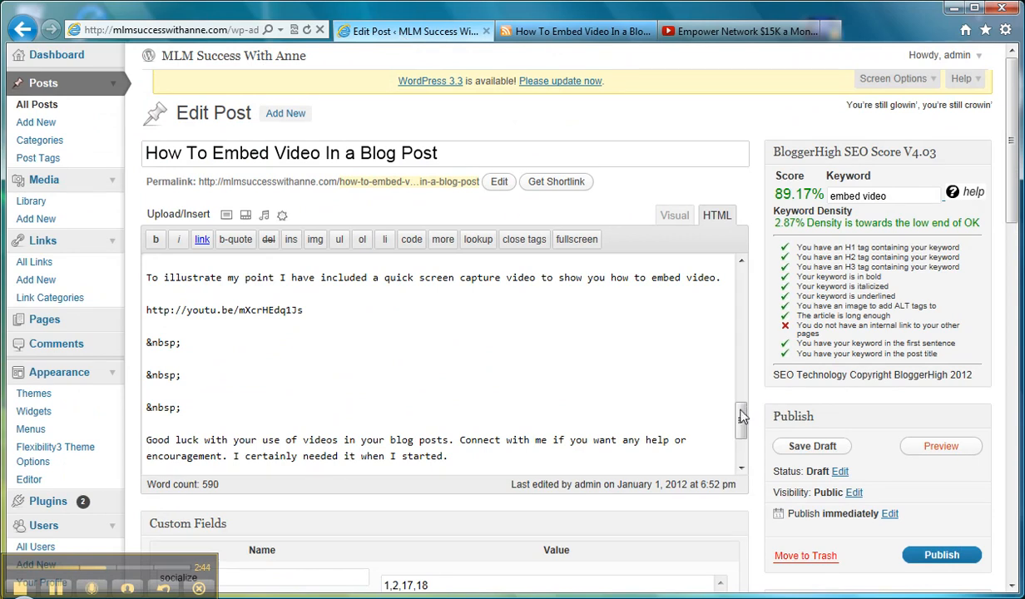
pyautogui.moveTo(742, 417); pyautogui.dragTo(741, 420)
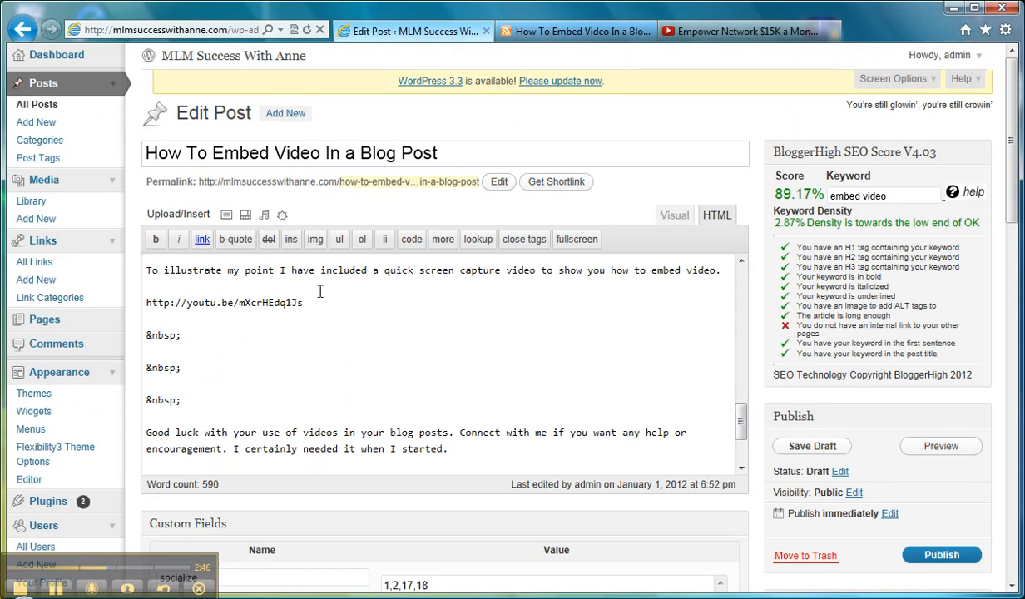
pyautogui.press('BackSpace')
pyautogui.press('BackSpace')
pyautogui.press('BackSpace')
pyautogui.press('BackSpace')
pyautogui.press('BackSpace')
pyautogui.press('BackSpace')
pyautogui.press('BackSpace')
pyautogui.press('BackSpace')
pyautogui.press('BackSpace')
pyautogui.press('BackSpace')
pyautogui.press('BackSpace')
pyautogui.press('BackSpace')
pyautogui.press('BackSpace')
pyautogui.press('BackSpace')
pyautogui.press('BackSpace')
pyautogui.press('BackSpace')
pyautogui.press('BackSpace')
pyautogui.press('BackSpace')
pyautogui.press('BackSpace')
pyautogui.press('BackSpace')
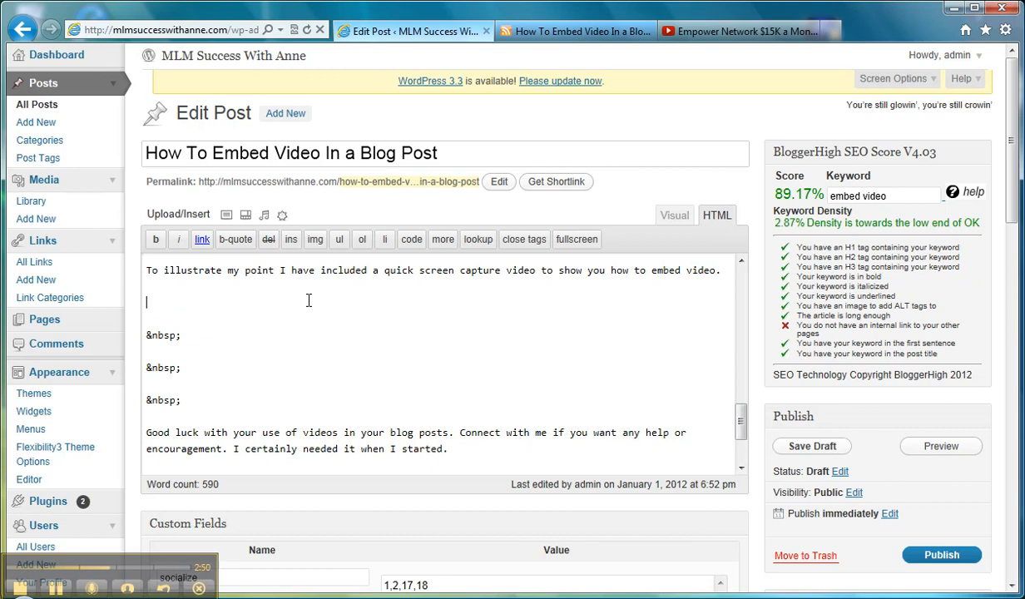
# Switch to the YouTube video and display its iframe embed code with the embed options and sizes.
pyautogui.click(703, 34)
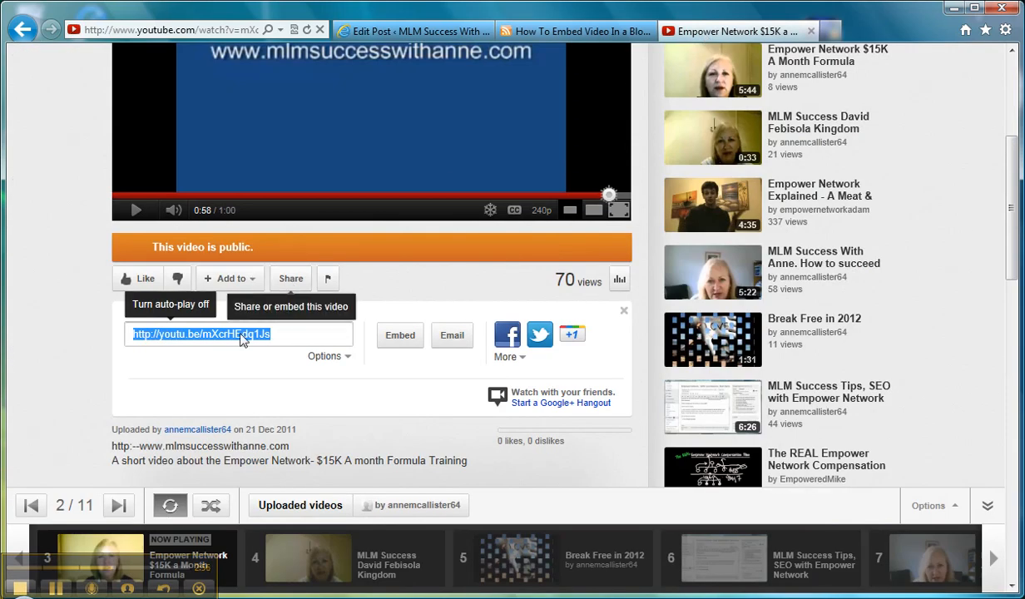
pyautogui.click(400, 340)
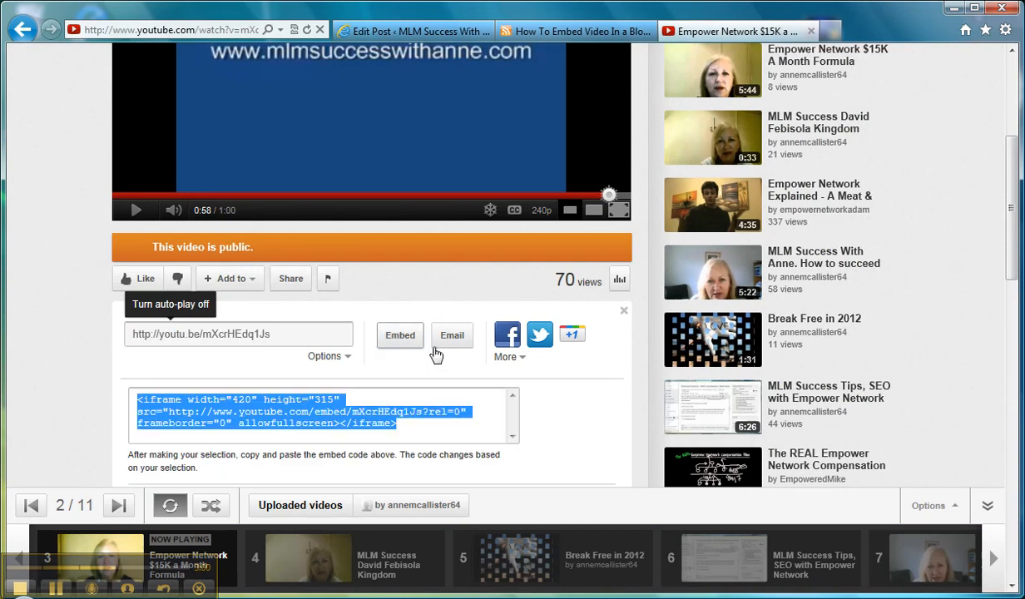
pyautogui.moveTo(1011, 223); pyautogui.dragTo(1013, 264)
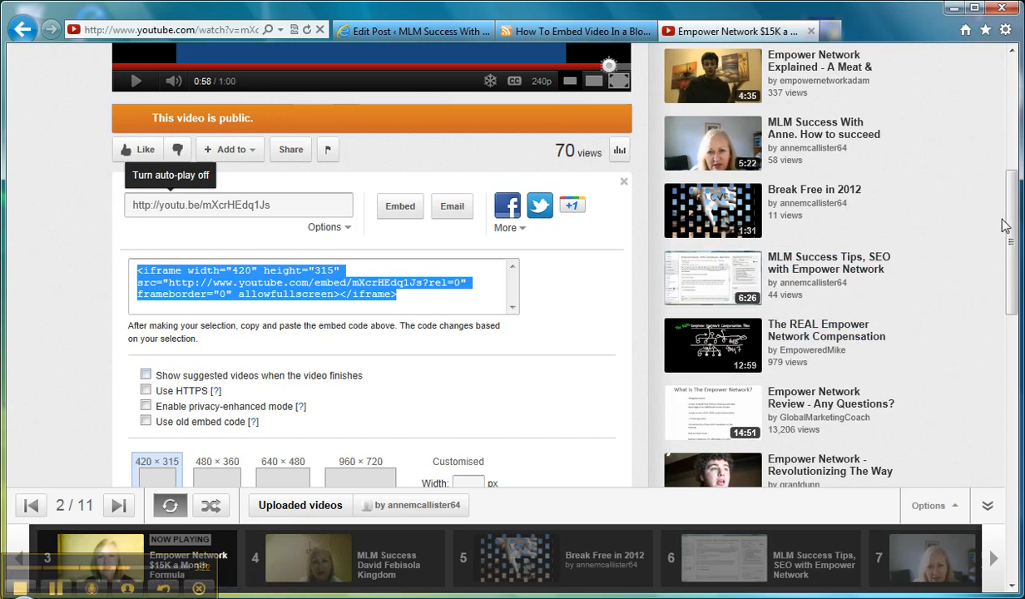
pyautogui.scroll(-1, 1006, 242)
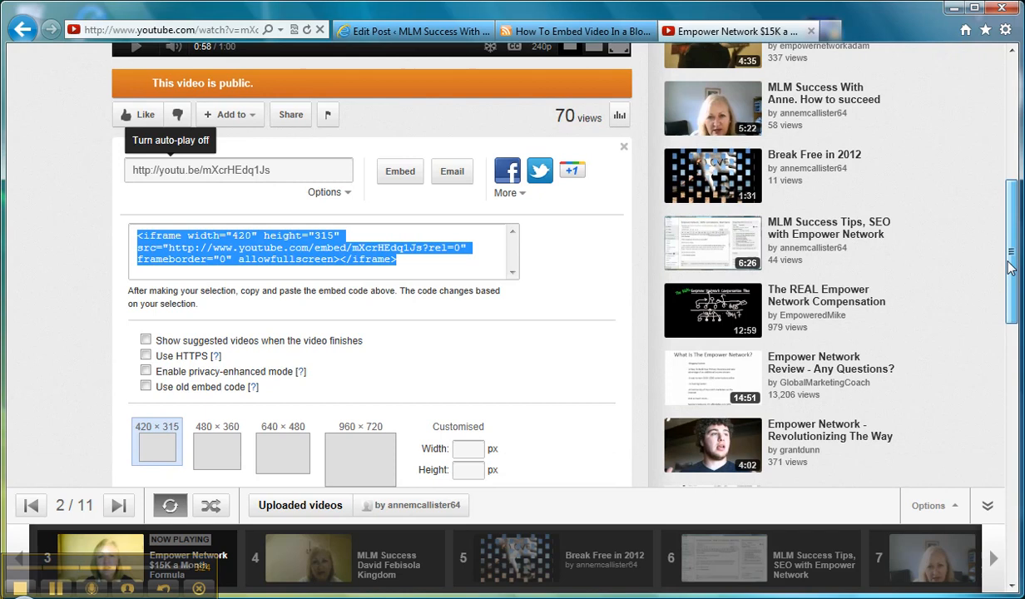
pyautogui.scroll(-3, 1007, 264)
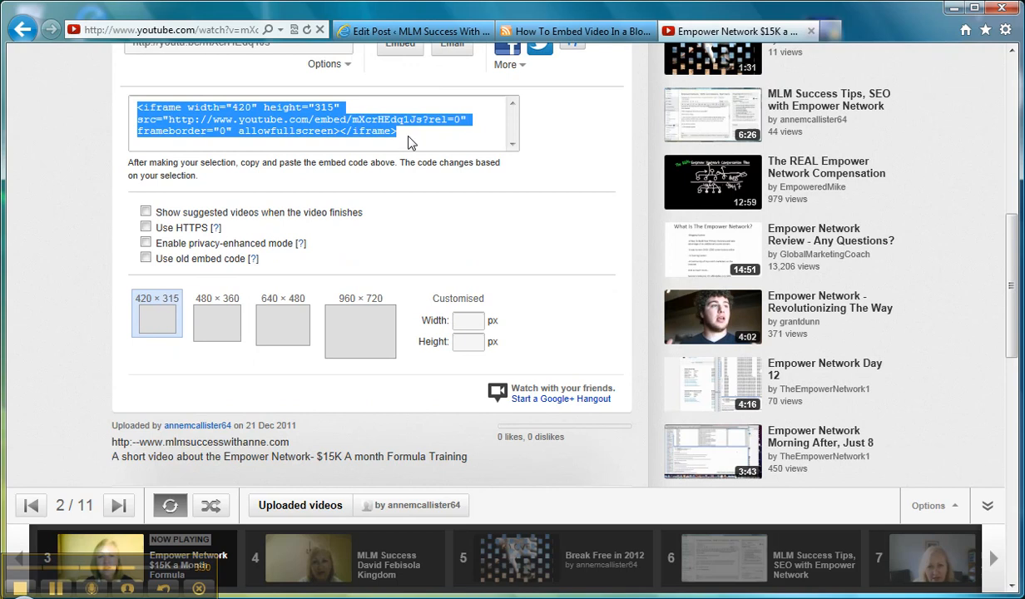
pyautogui.moveTo(398, 133); pyautogui.dragTo(144, 107)
pyautogui.click(135, 106)
pyautogui.rightClick(137, 108)
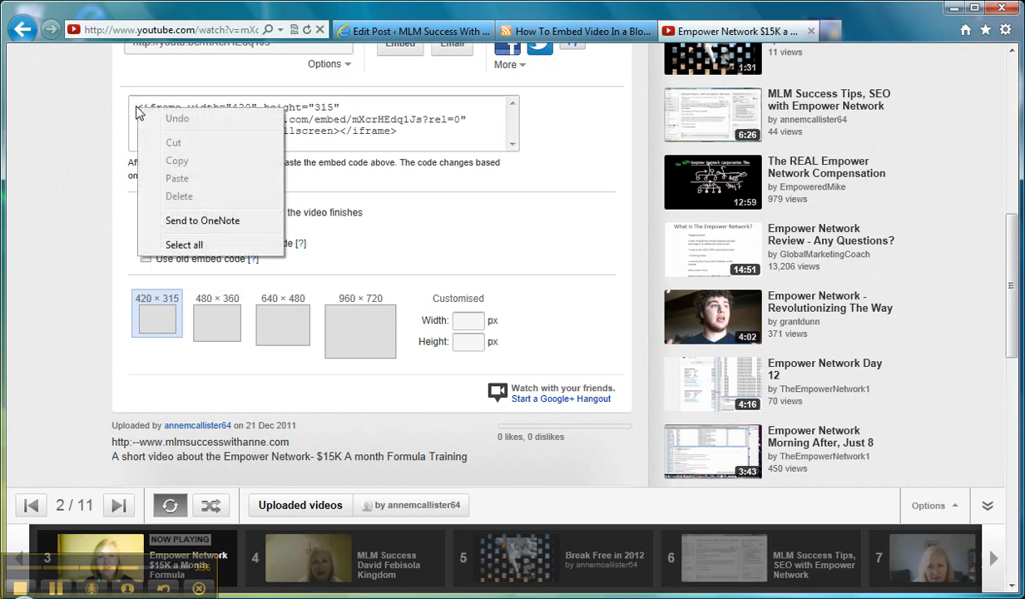
pyautogui.click(136, 107)
pyautogui.moveTo(138, 108); pyautogui.dragTo(375, 144)
pyautogui.click(396, 139)
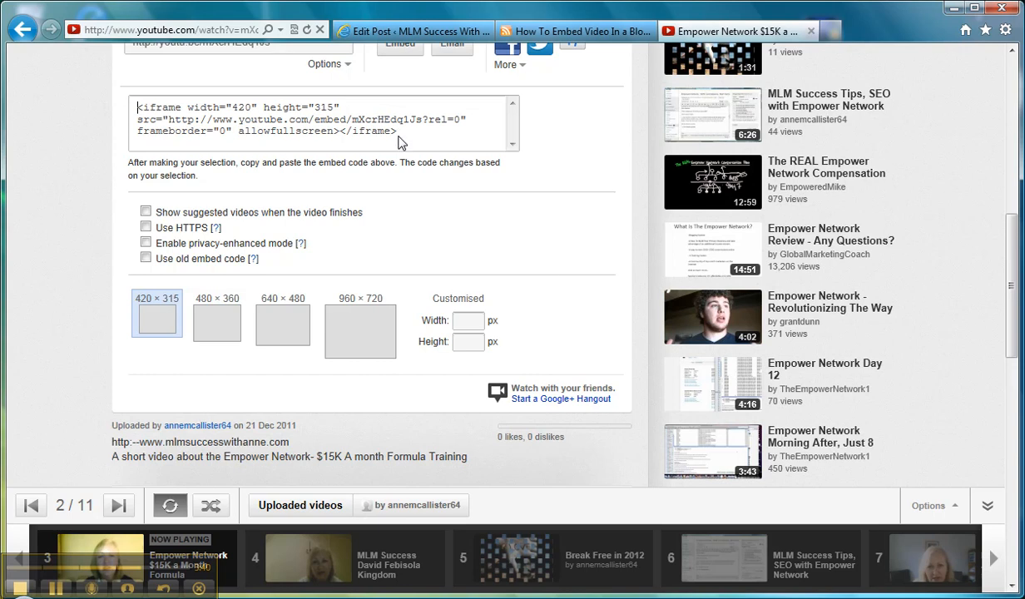
pyautogui.rightClick(397, 141)
pyautogui.click(396, 134)
# Copy the 420 × 315 iframe embed code from YouTube and paste it below the "To illustrate my point" paragraph in the WordPress post's HTML.
pyautogui.moveTo(396, 133); pyautogui.dragTo(135, 104)
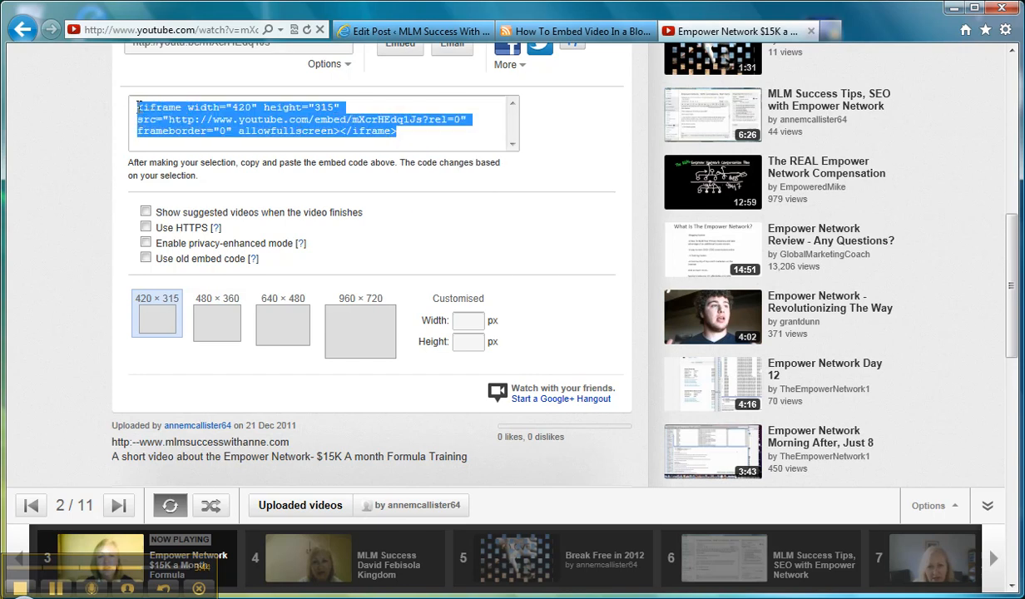
pyautogui.rightClick(140, 113)
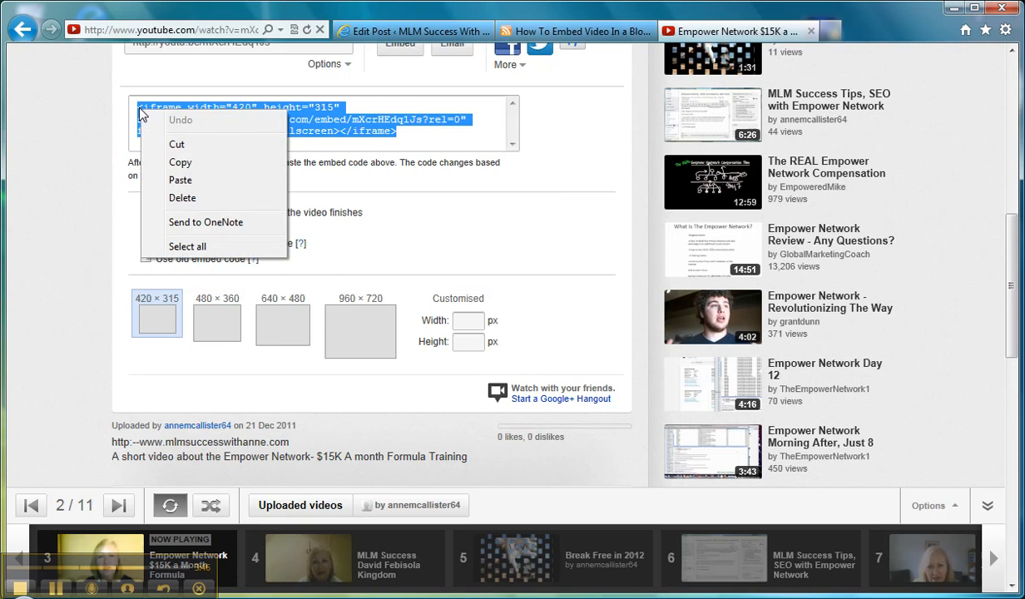
pyautogui.click(197, 166)
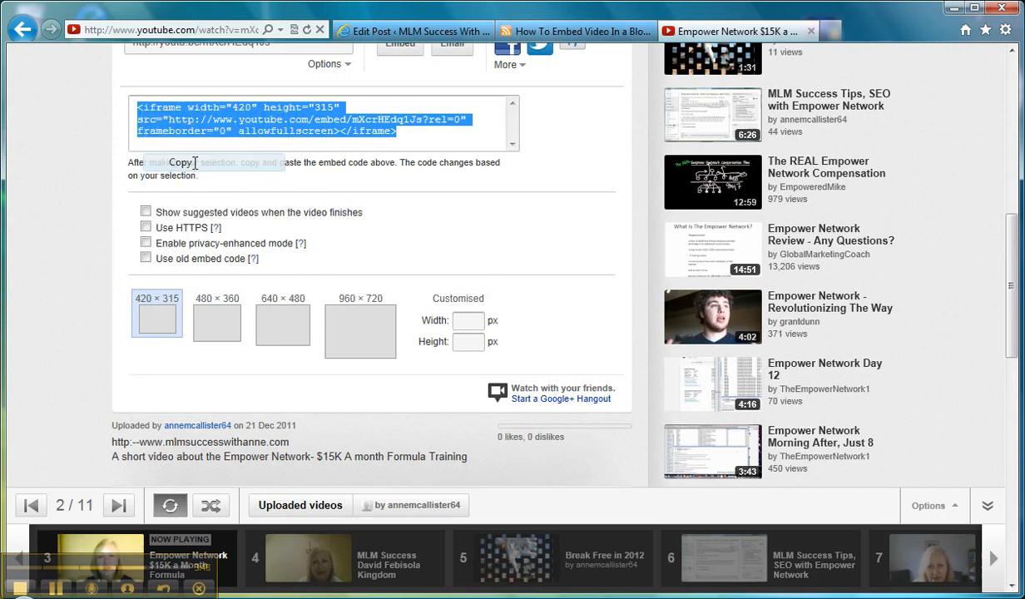
pyautogui.click(402, 33)
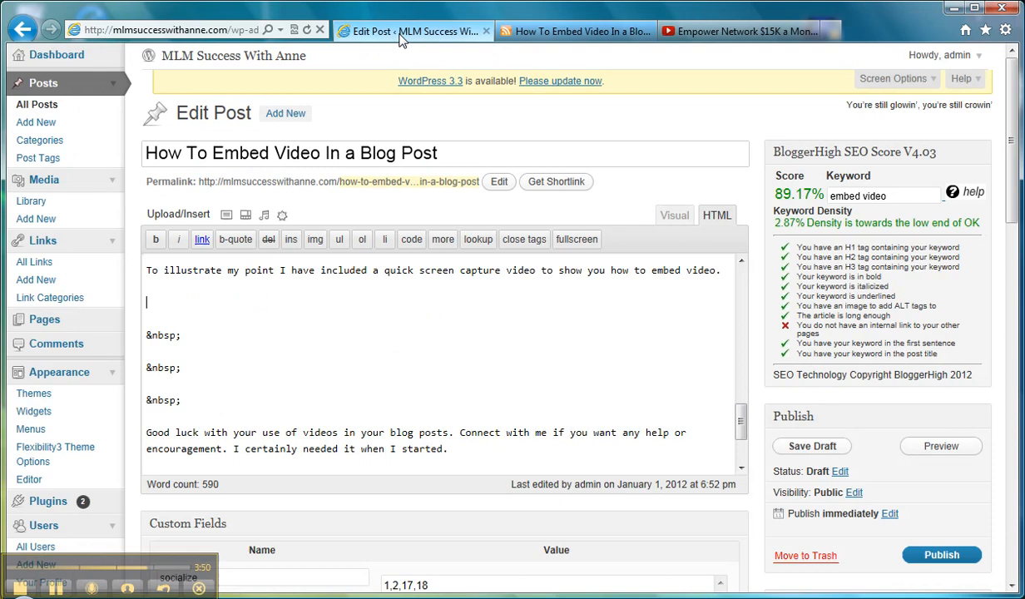
pyautogui.rightClick(146, 300)
pyautogui.click(175, 371)
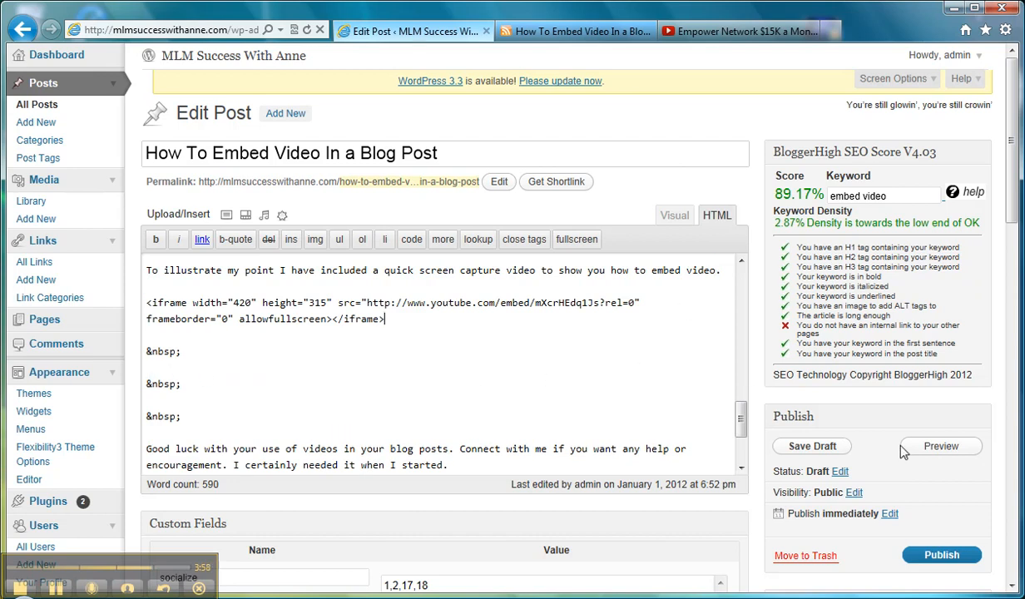
# Preview the post with the iframe code and look through the page for the embedded video.
pyautogui.click(940, 447)
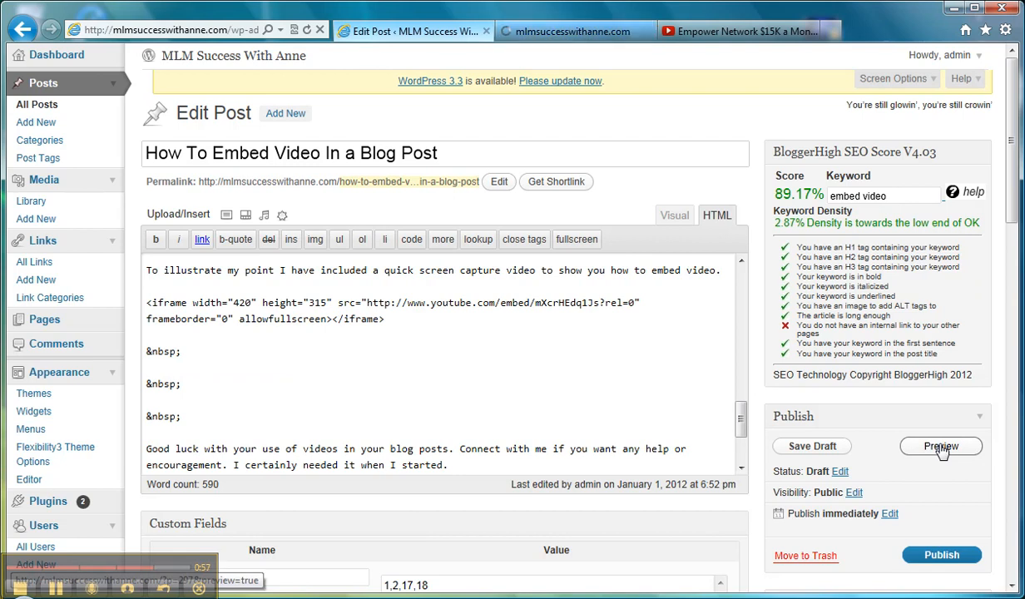
pyautogui.click(571, 33)
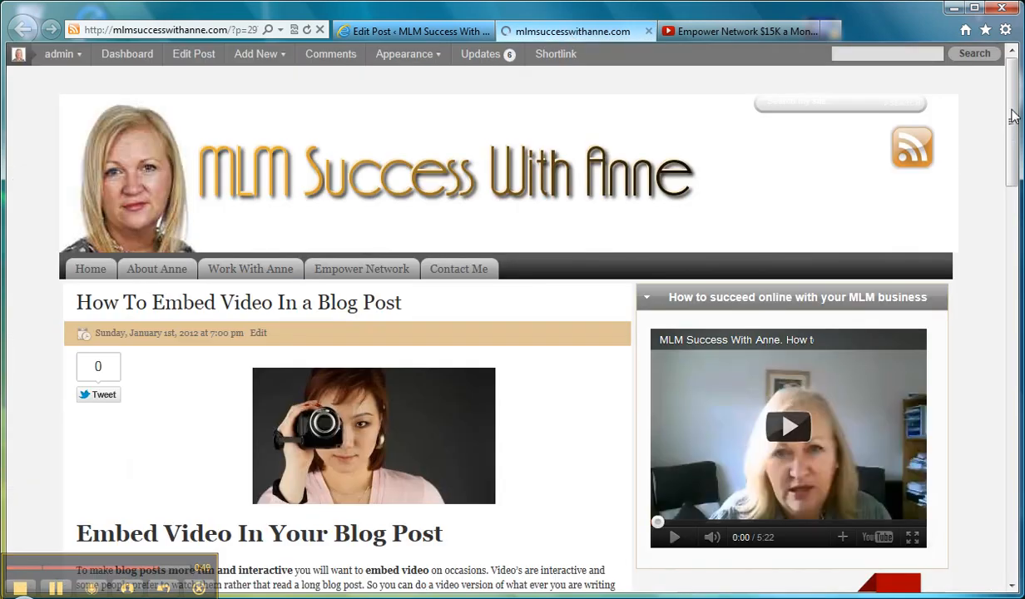
pyautogui.moveTo(1013, 117); pyautogui.dragTo(1013, 244)
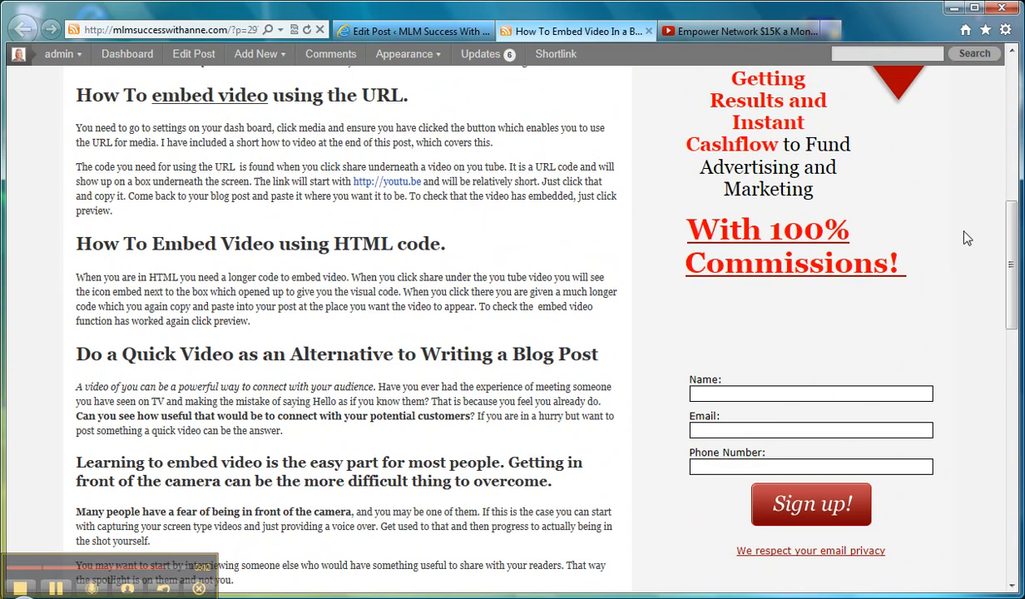
# Return to the post editor and delete the iframe embed code below the "To illustrate my point" paragraph.
pyautogui.click(408, 33)
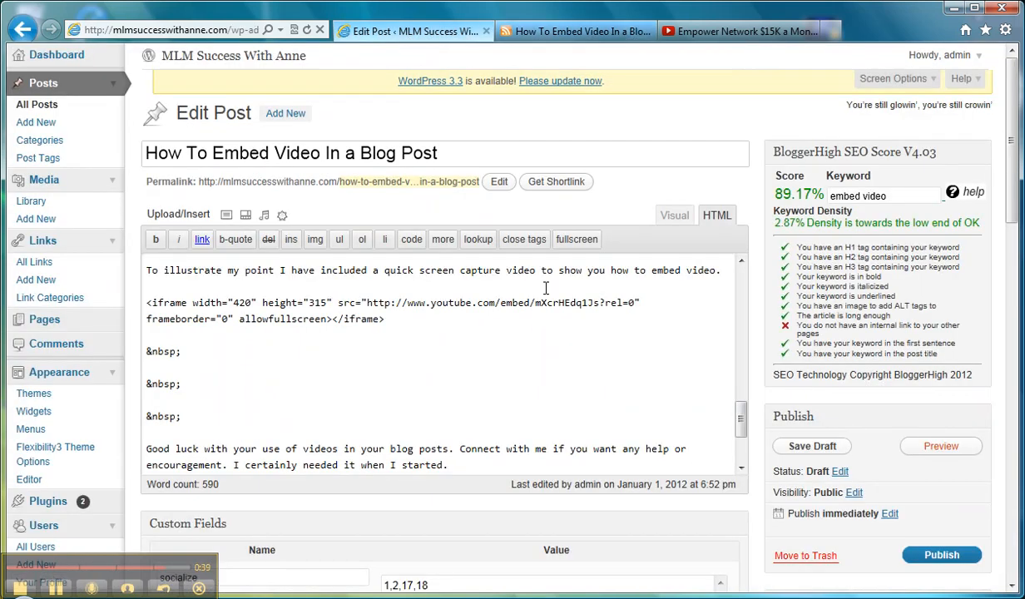
pyautogui.moveTo(386, 319); pyautogui.dragTo(154, 300)
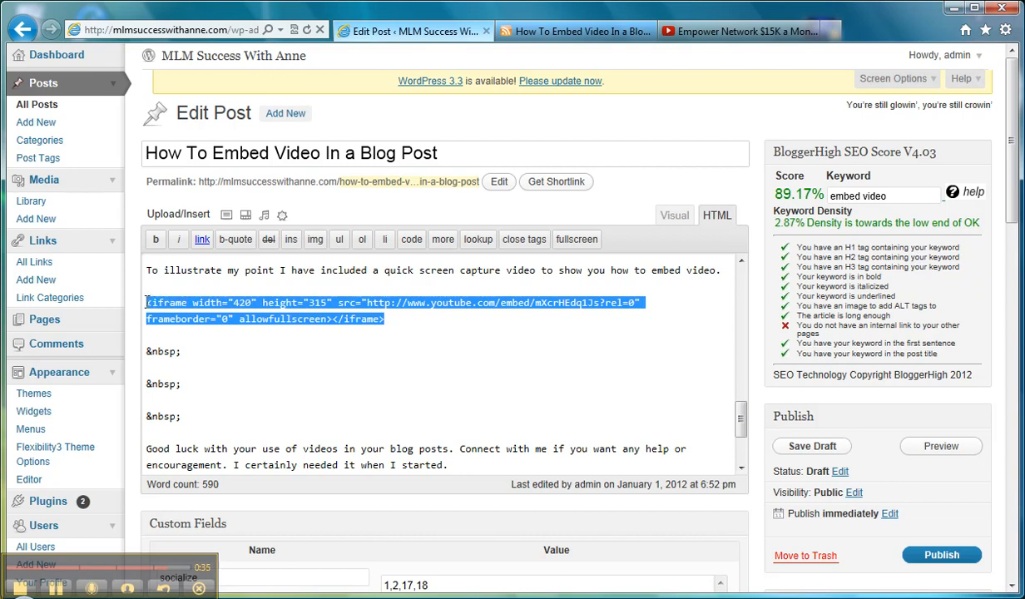
pyautogui.press('Delete')
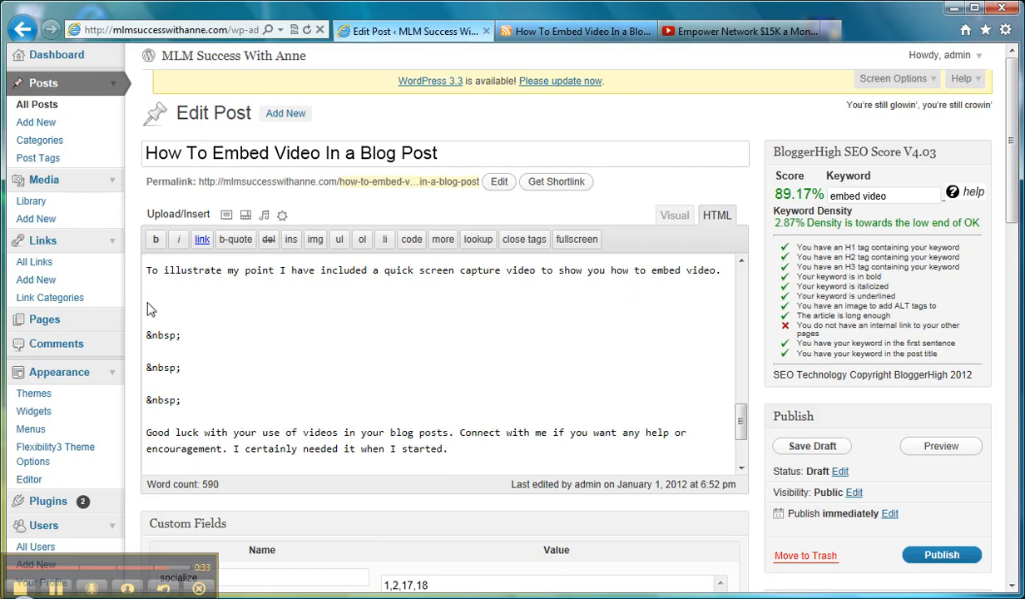